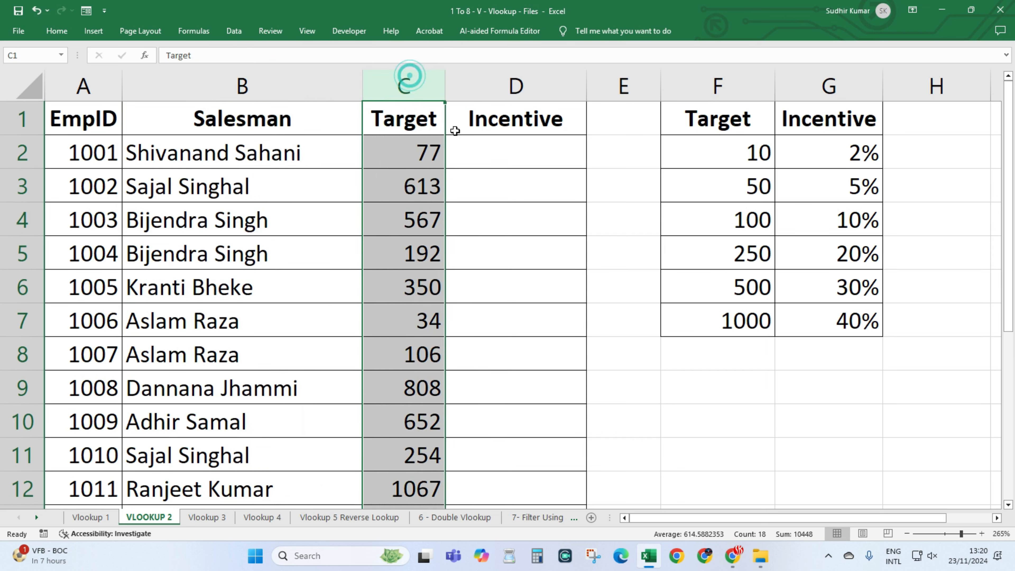
# Step: Examine the empty Incentive column D and the Target–Incentive slab table in F1:G7
pyautogui.click(519, 82)
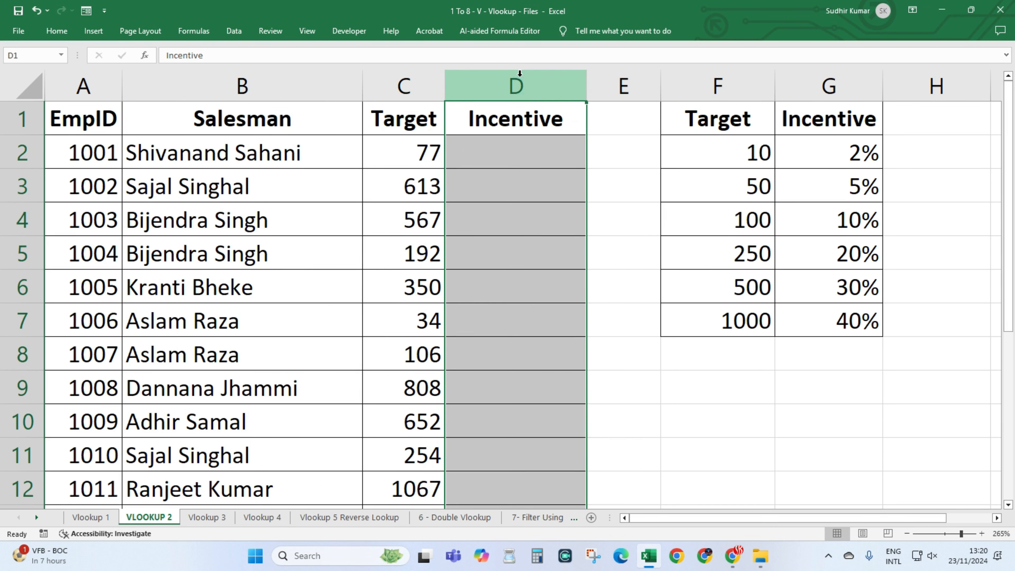
pyautogui.click(678, 129)
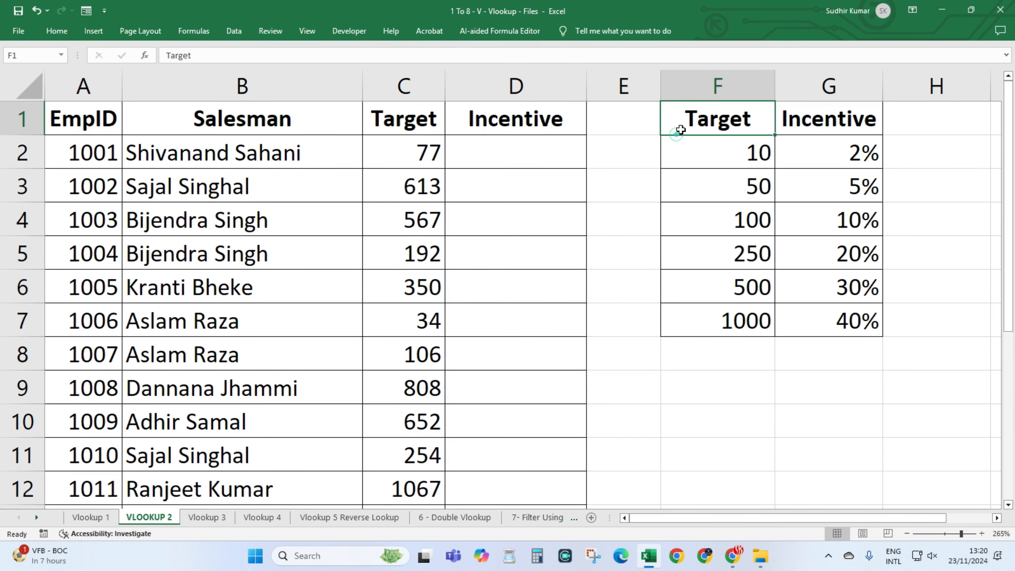
pyautogui.moveTo(706, 132); pyautogui.dragTo(829, 326)
pyautogui.click(721, 154)
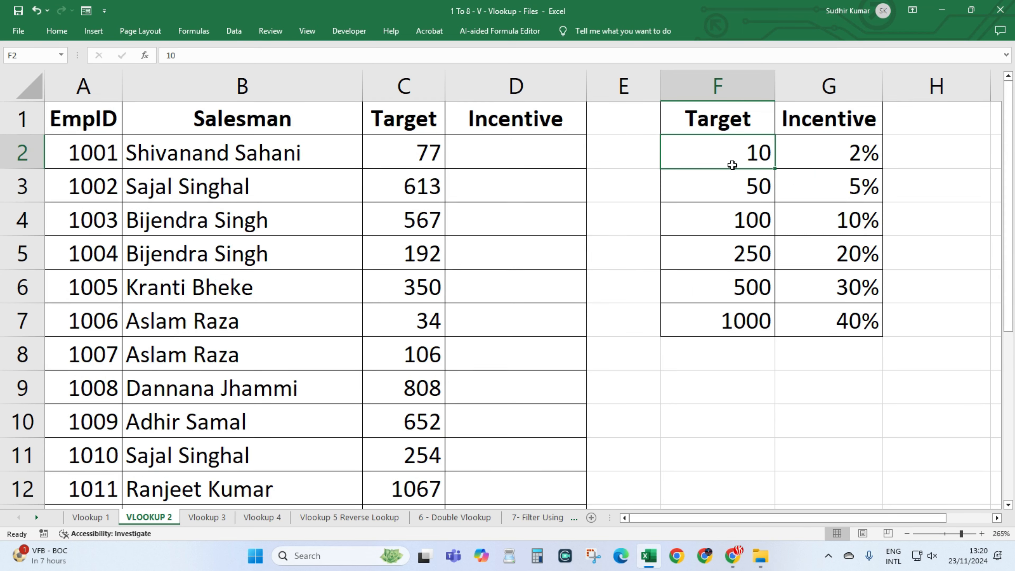
pyautogui.click(820, 159)
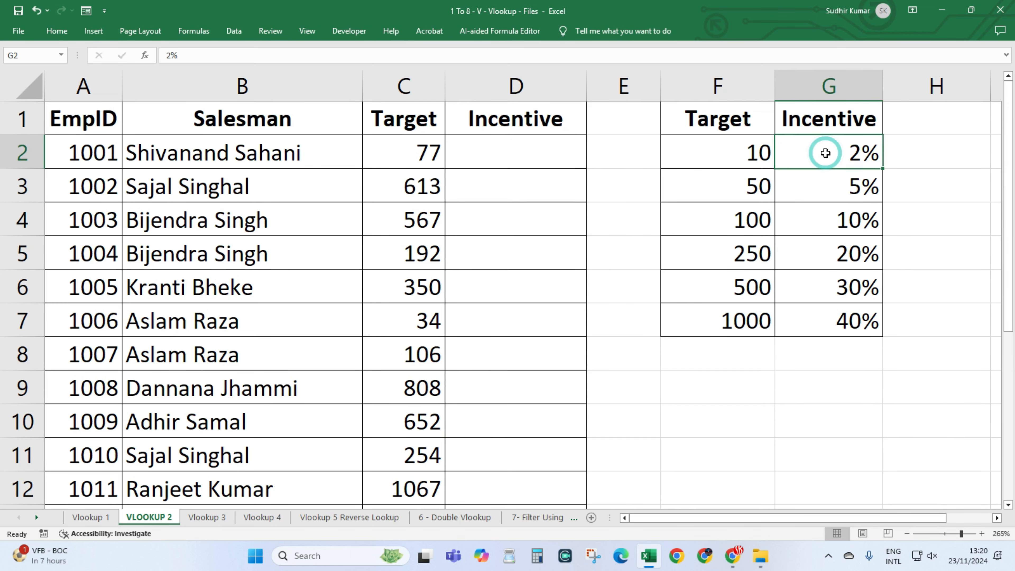
pyautogui.click(511, 152)
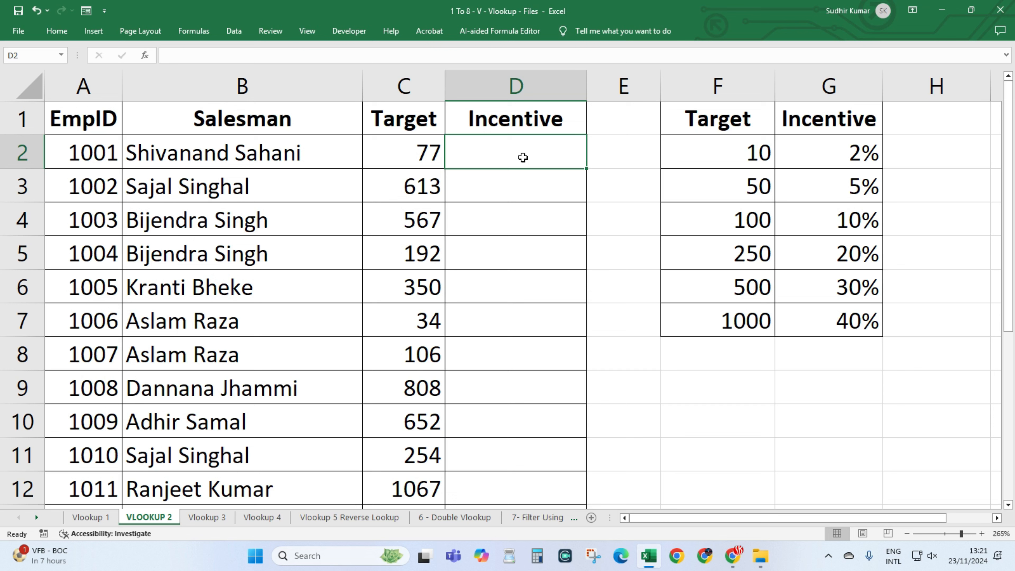
pyautogui.click(734, 125)
pyautogui.hotkey('ctrl', 'a')
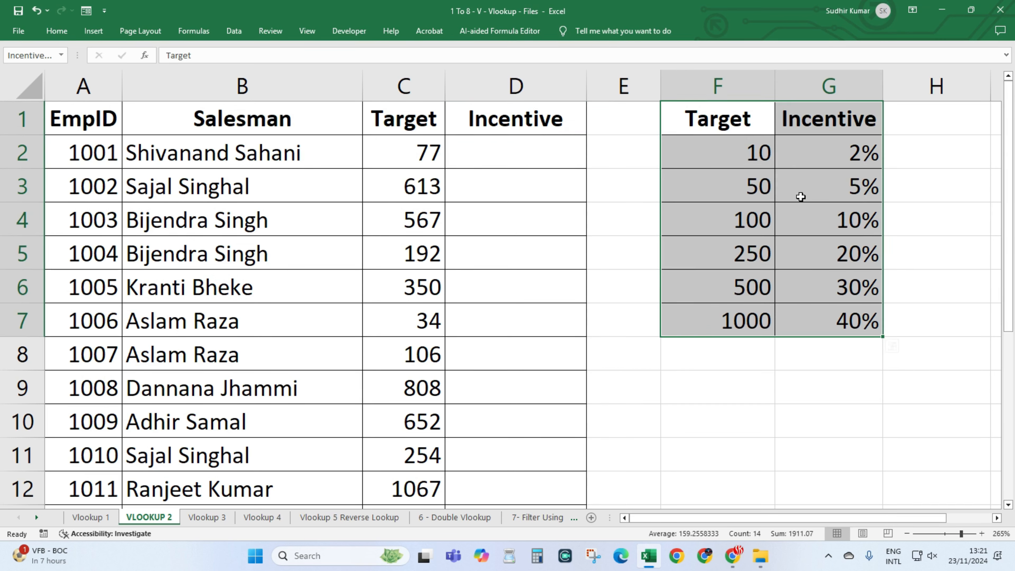
# Step: Enter the approximate-match formula =VLOOKUP(C2,$F$2:$G$7,2,1) in cell D2 for the first salesman's incentive
pyautogui.click(482, 141)
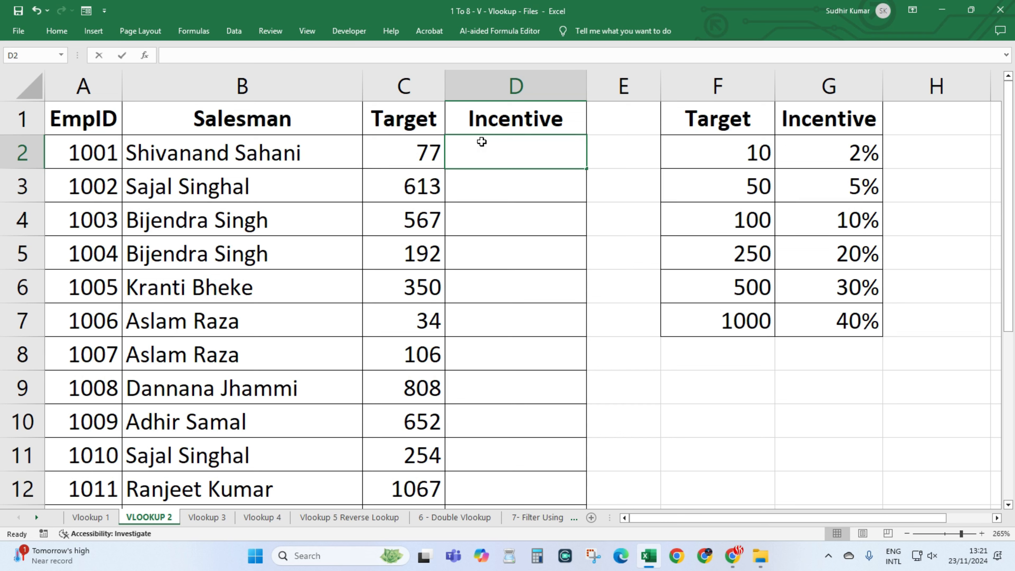
pyautogui.write('=vl')
pyautogui.press('Tab')
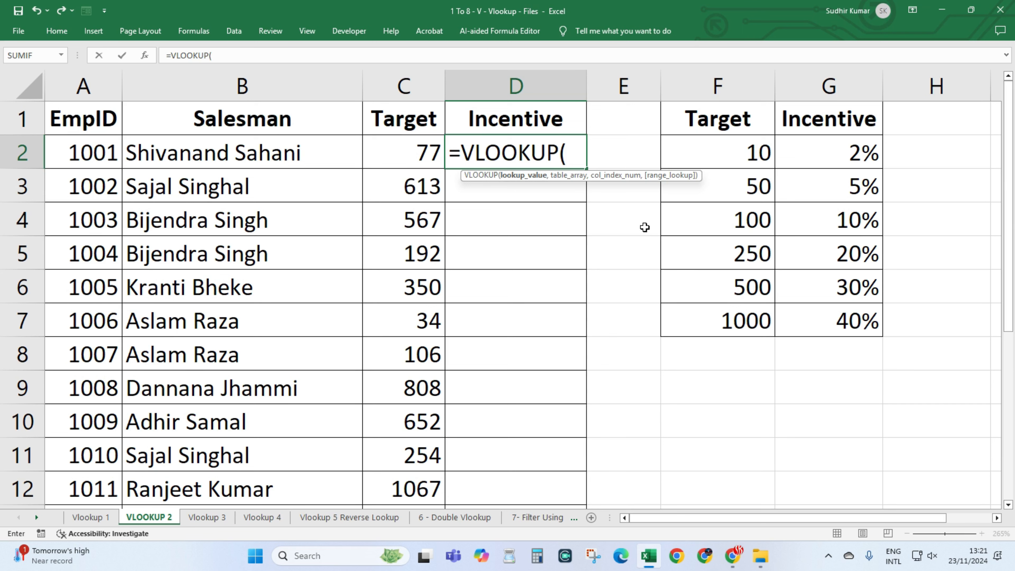
pyautogui.click(401, 151)
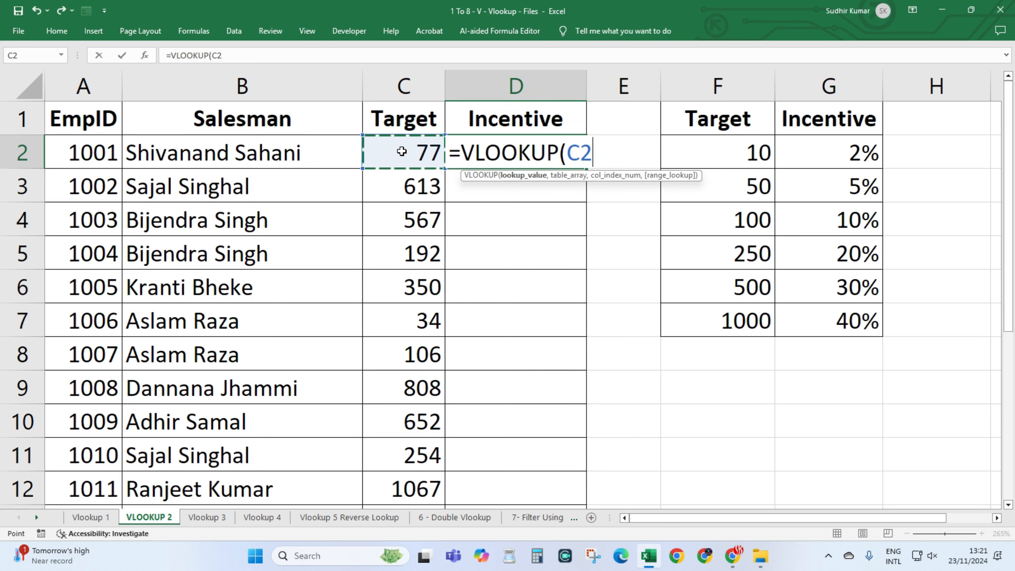
pyautogui.write(',')
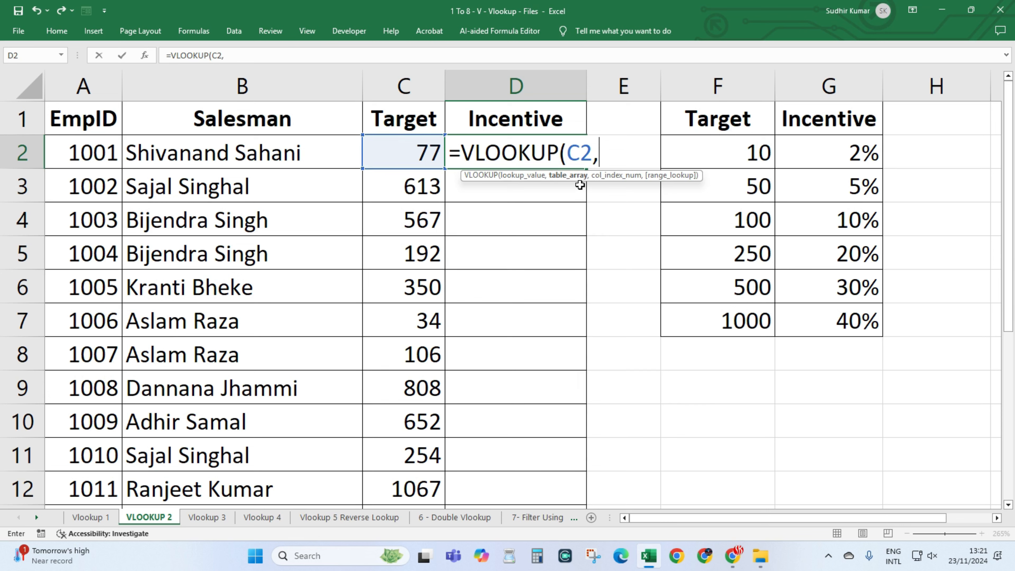
pyautogui.moveTo(732, 147); pyautogui.dragTo(732, 322)
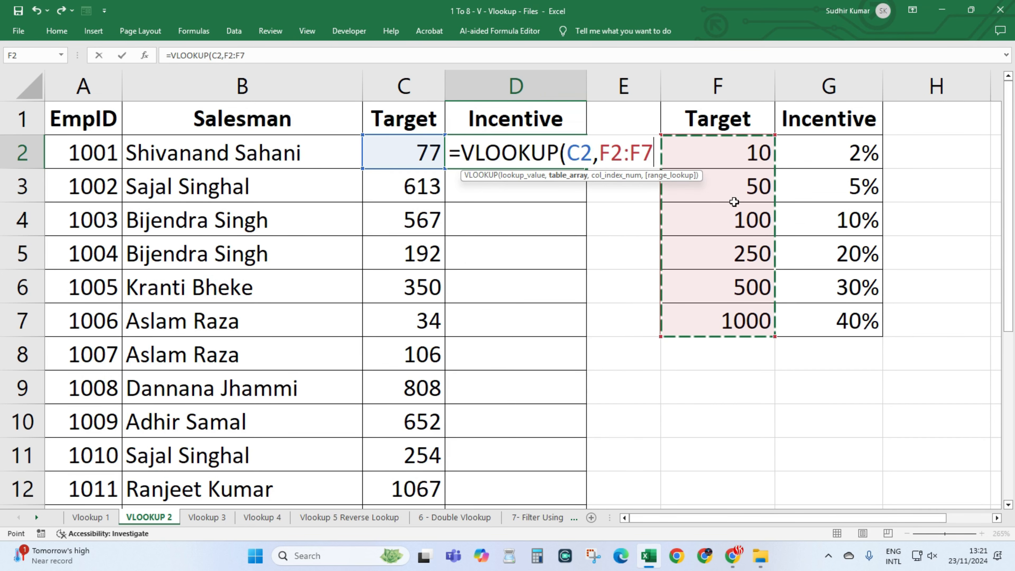
pyautogui.moveTo(736, 157); pyautogui.dragTo(827, 328)
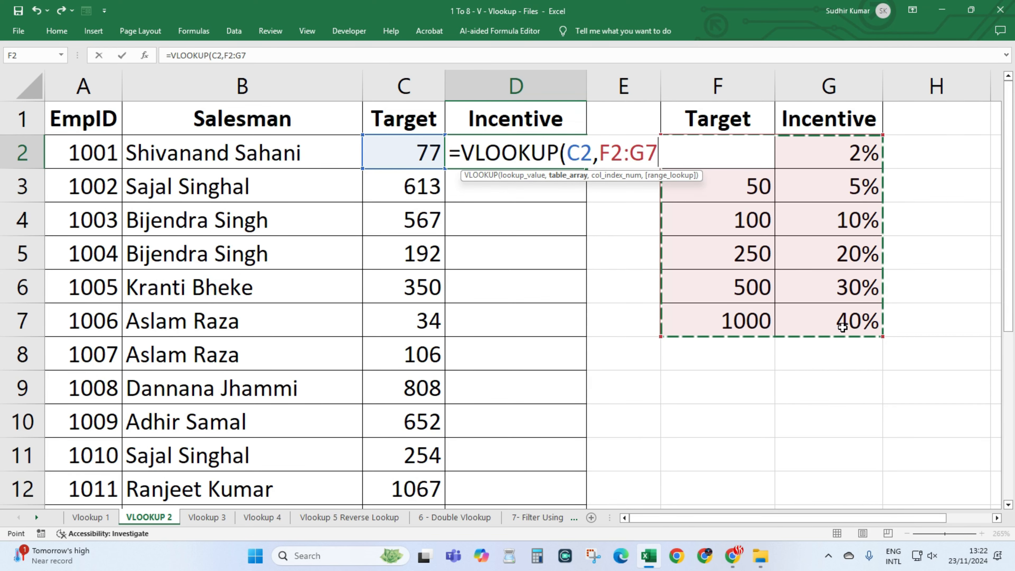
pyautogui.press('F4')
pyautogui.write(',')
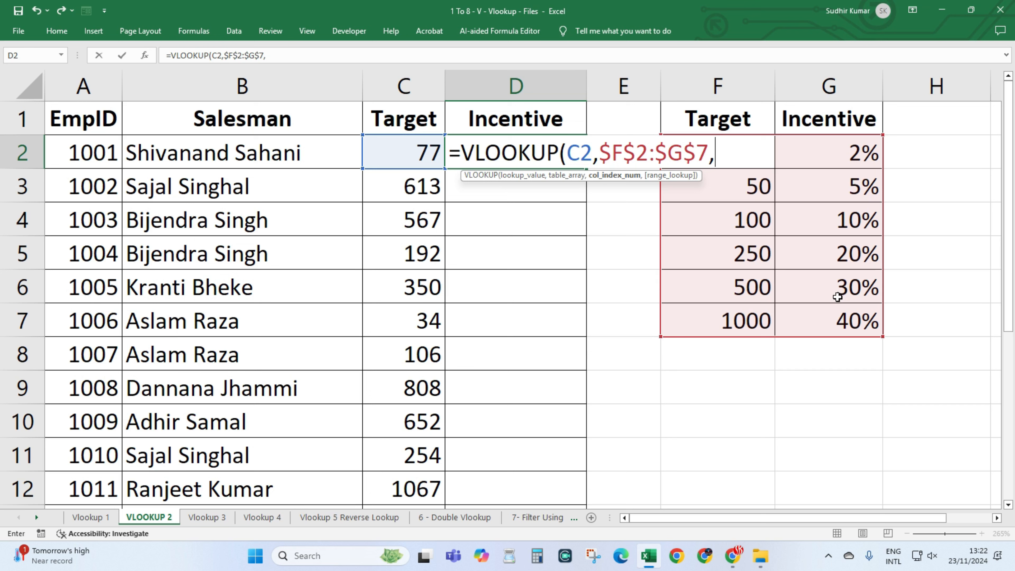
pyautogui.write('2,')
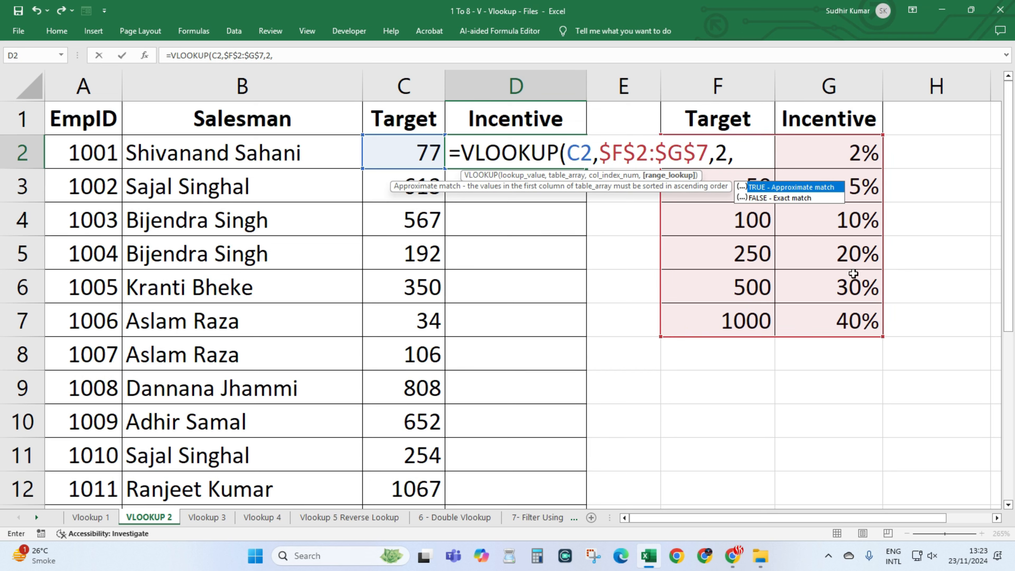
pyautogui.write('1)')
pyautogui.press('Return')
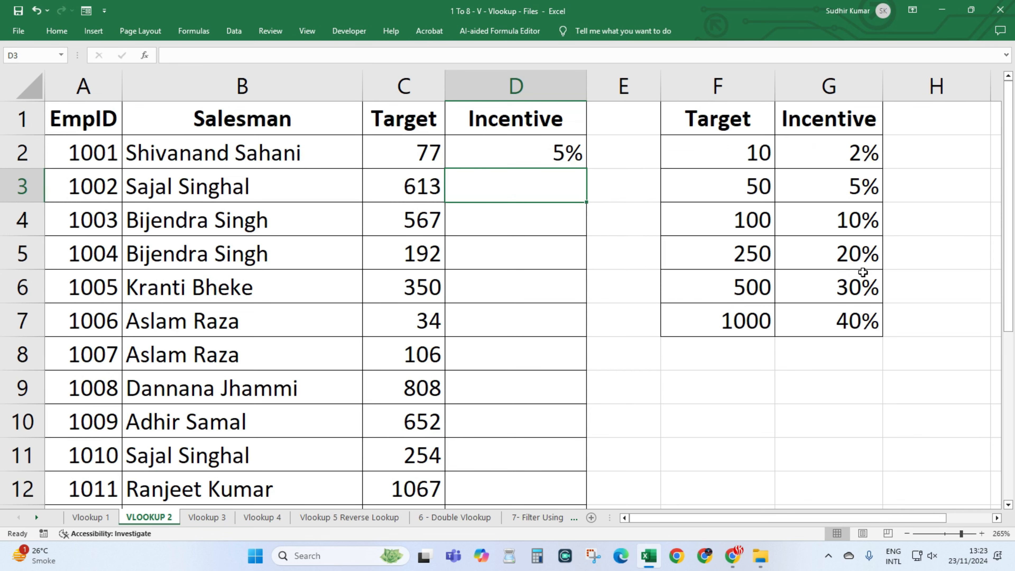
# Step: Fill the incentive formula from D2 down the whole Incentive column and review the filled rows
pyautogui.press('Up')
pyautogui.doubleClick(586, 169)
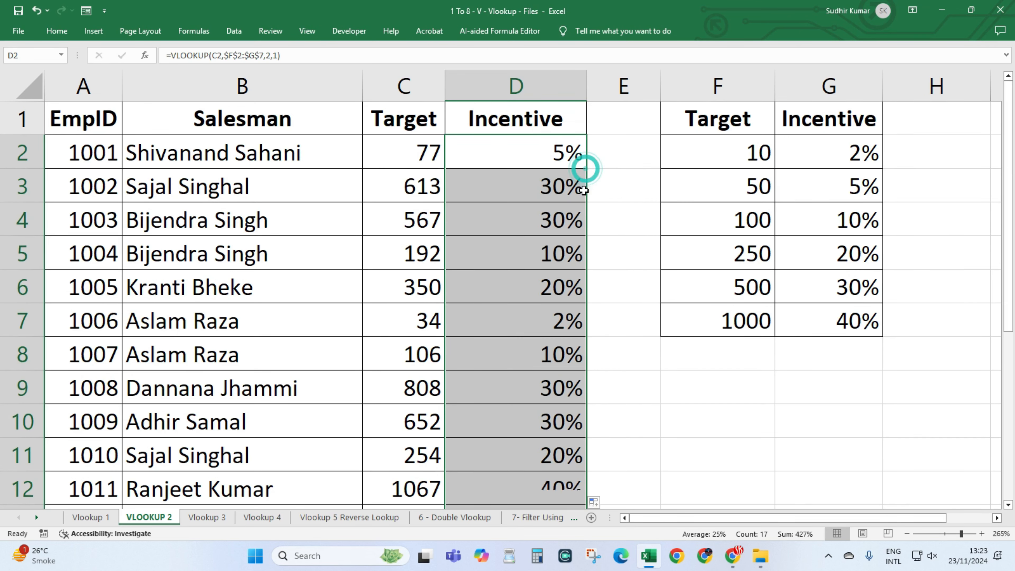
pyautogui.scroll(-5, 544, 288)
pyautogui.scroll(5, 542, 296)
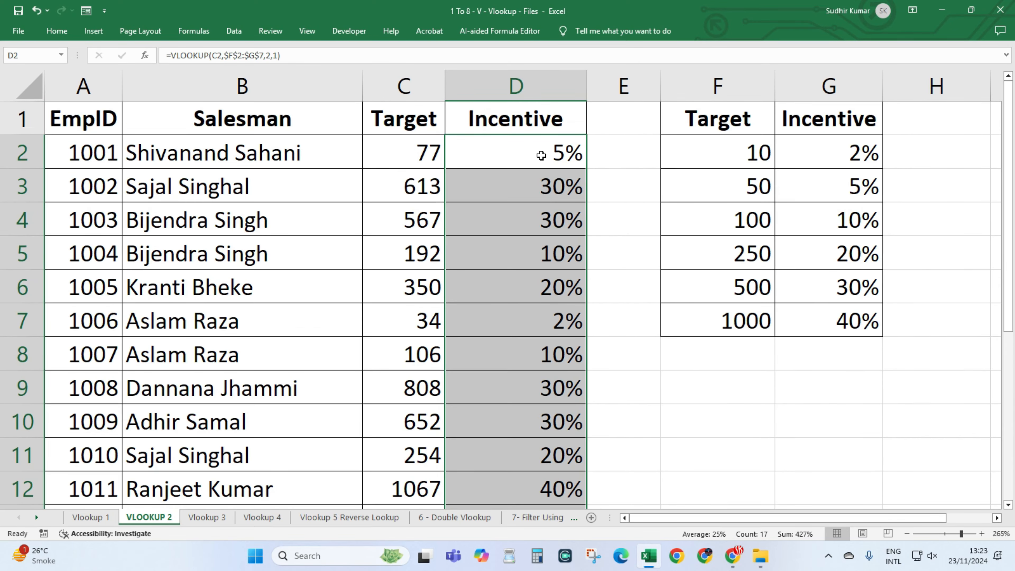
# Step: Compare the incentives in D2 and D7 with the matching slabs in the Target–Incentive lookup table
pyautogui.click(521, 154)
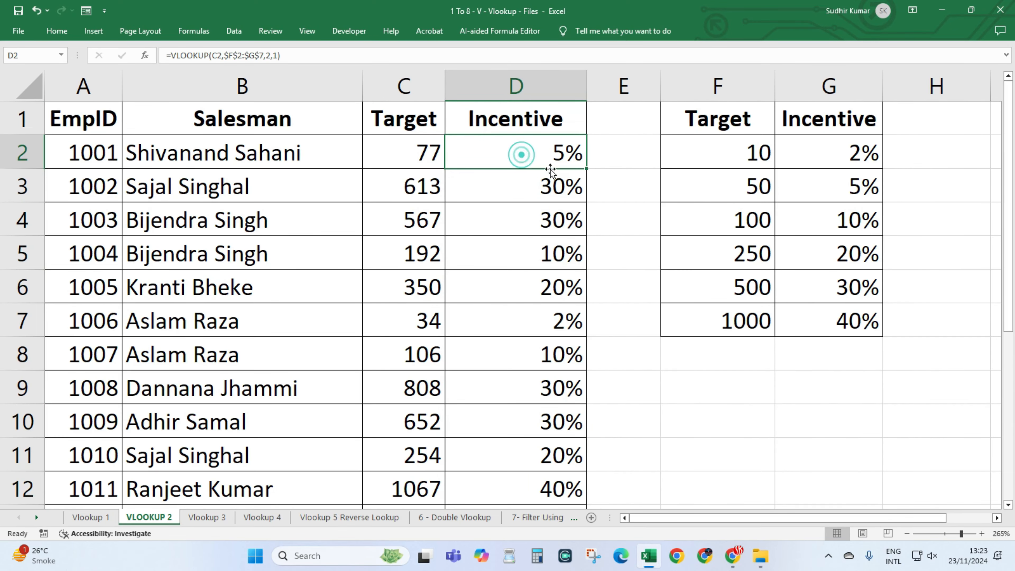
pyautogui.click(756, 186)
pyautogui.click(757, 221)
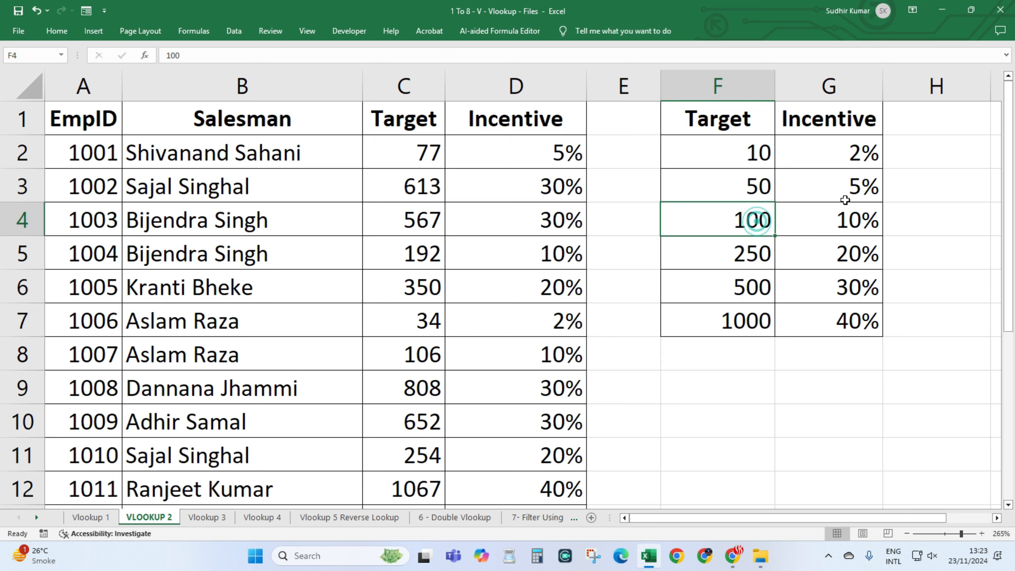
pyautogui.click(854, 188)
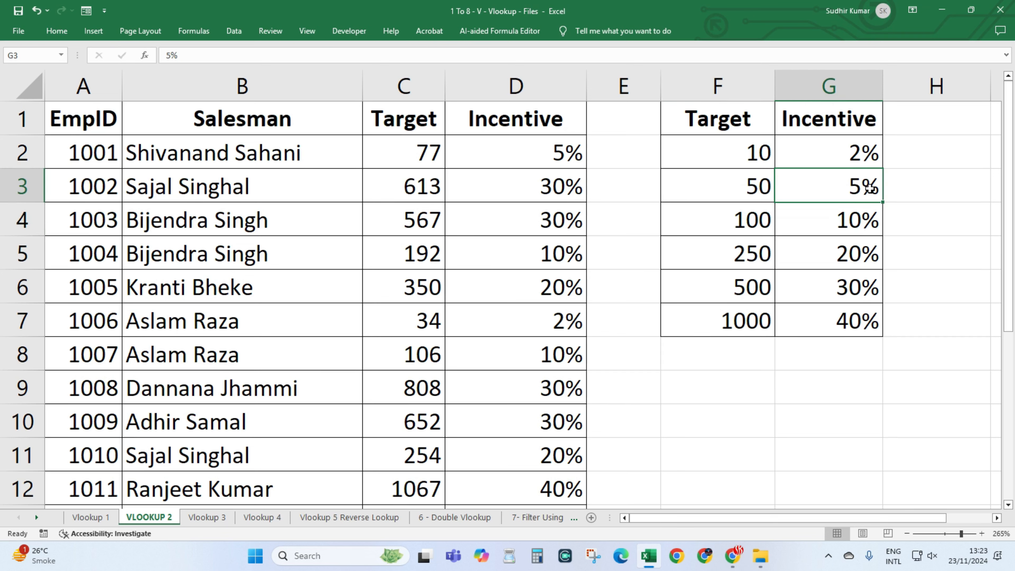
pyautogui.click(428, 320)
pyautogui.click(539, 320)
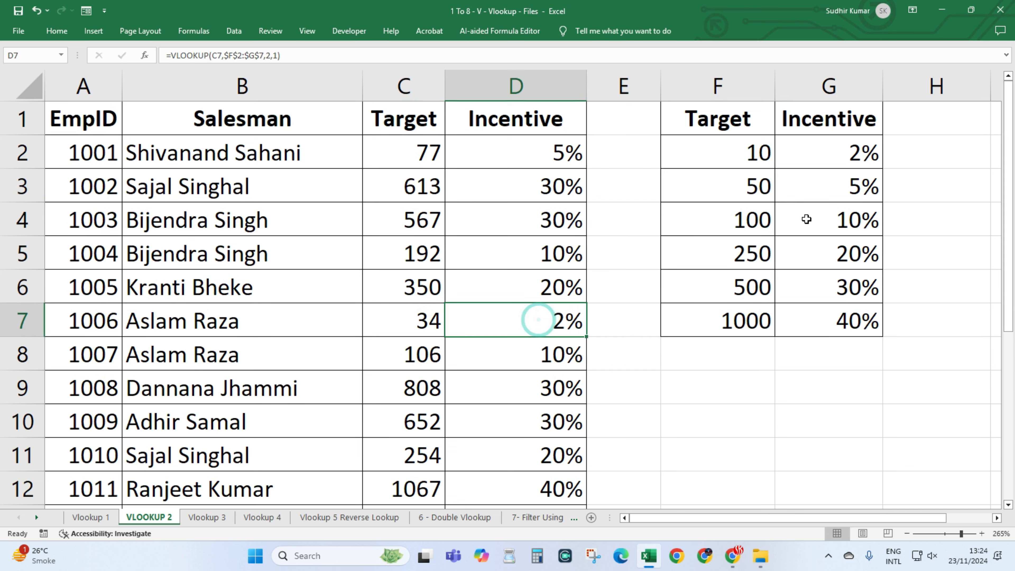
pyautogui.click(833, 155)
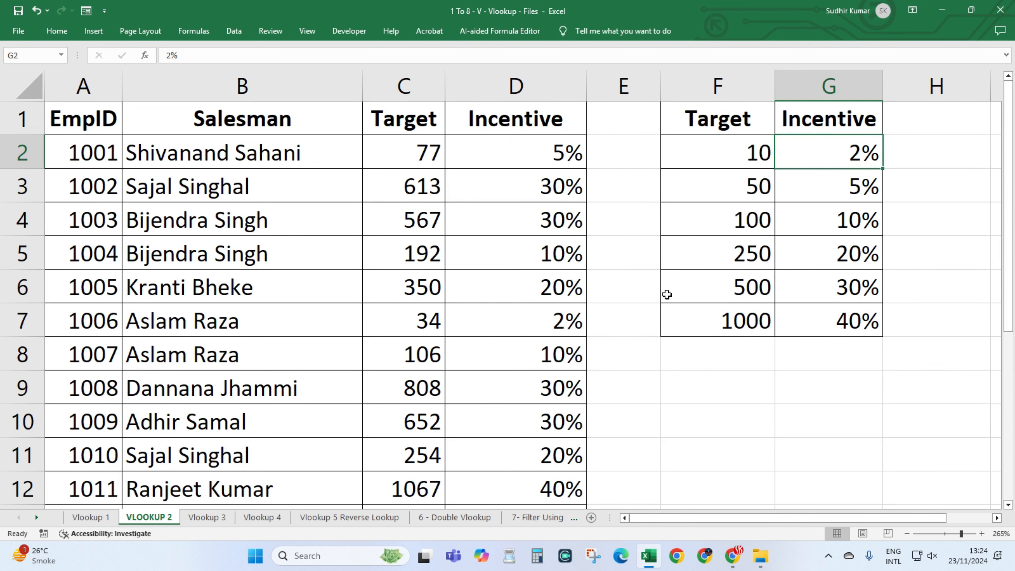
pyautogui.press('Left')
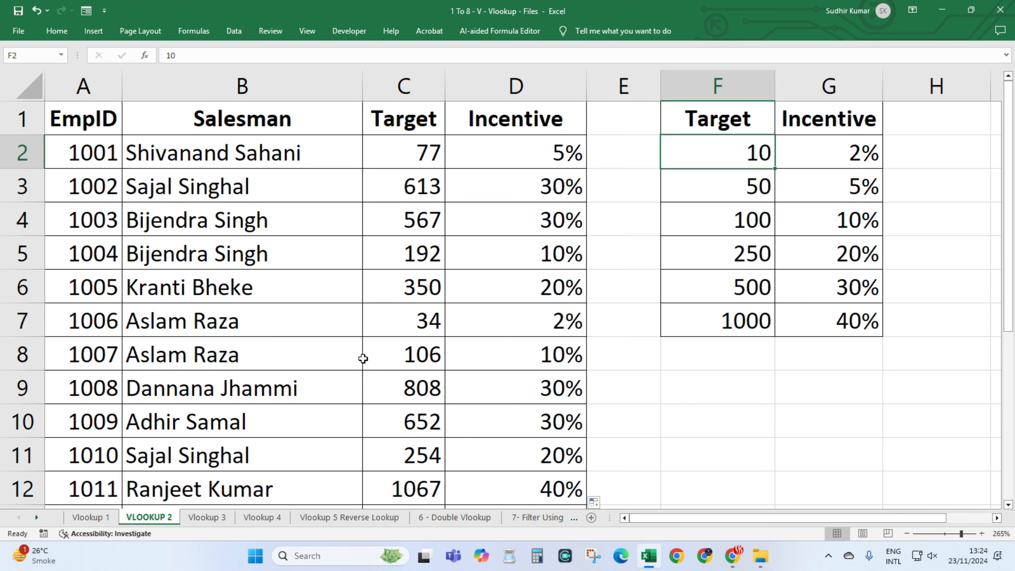
# Step: Switch to the Vlookup 3 sheet and clear the existing formula from the Name result cell J2
pyautogui.click(208, 517)
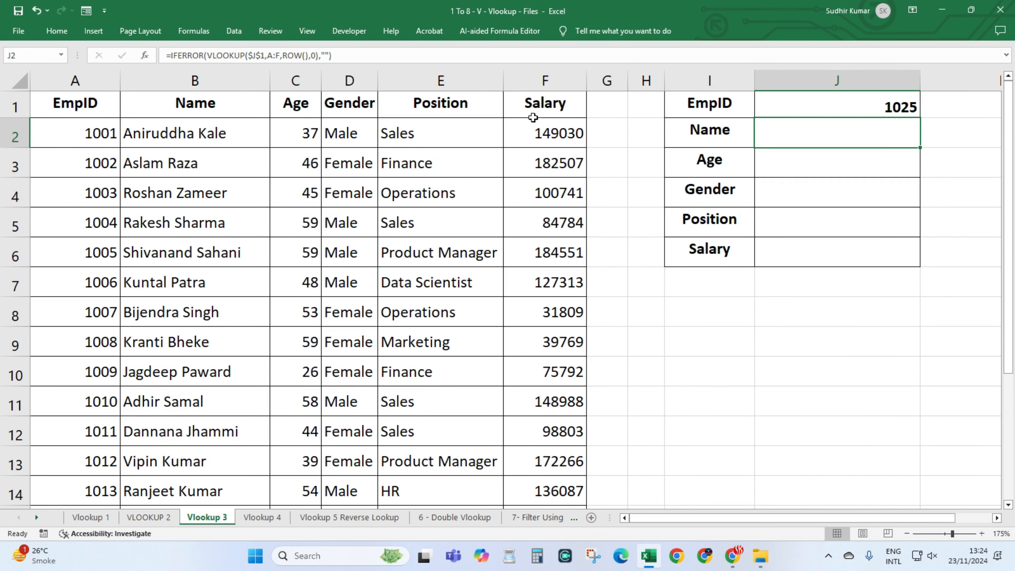
pyautogui.click(822, 103)
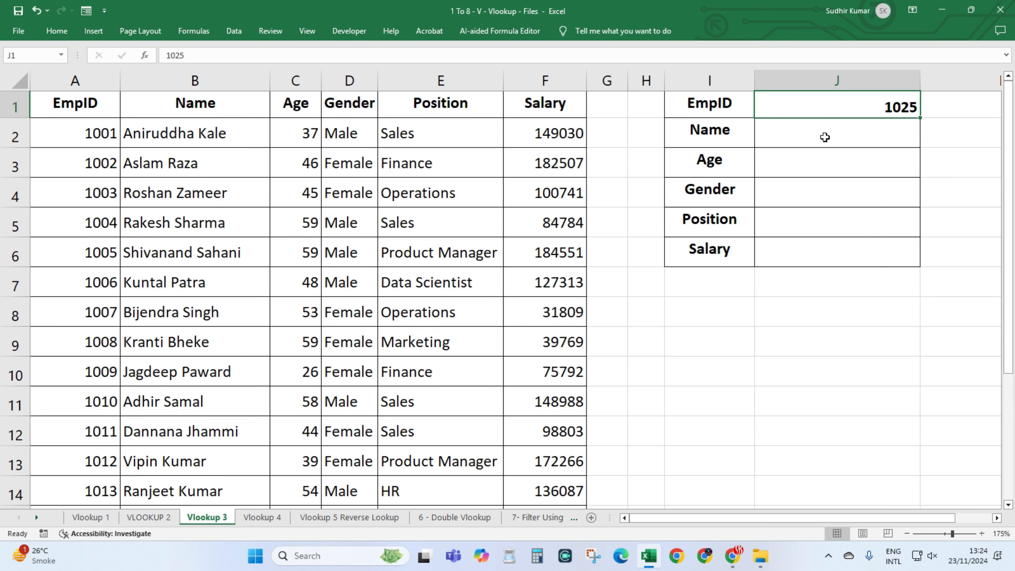
pyautogui.moveTo(826, 136); pyautogui.dragTo(825, 262)
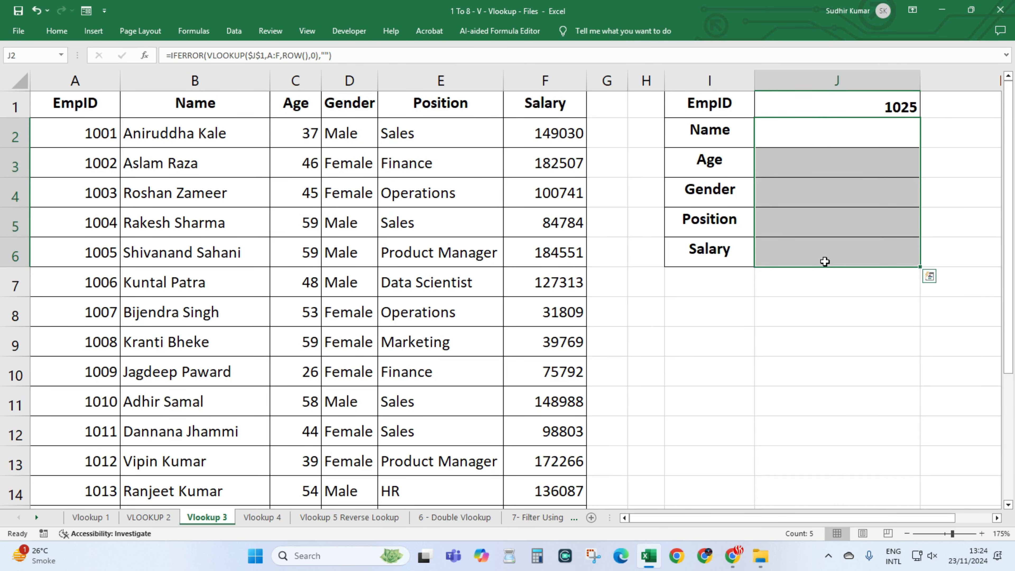
pyautogui.click(816, 130)
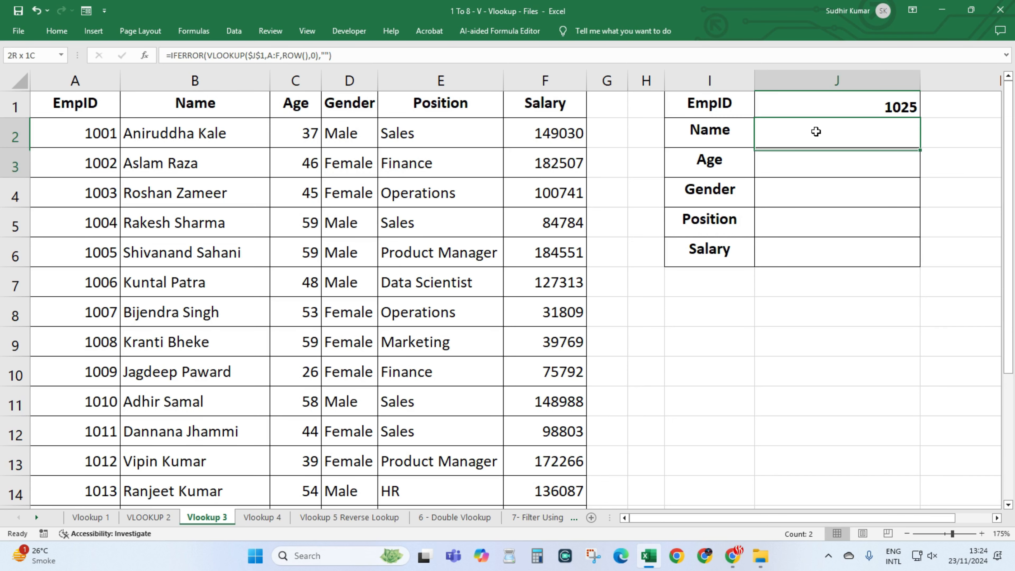
pyautogui.press('Delete')
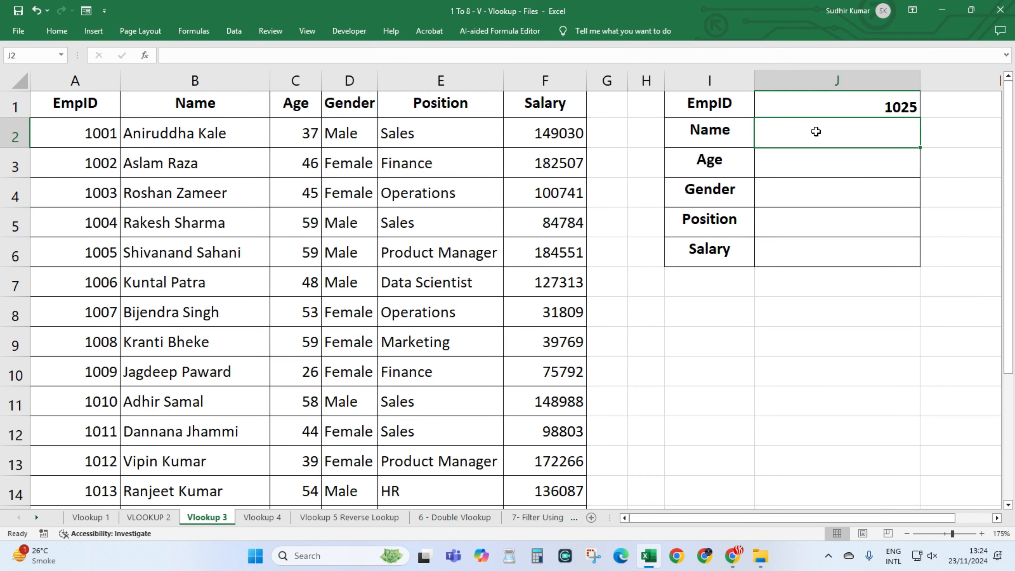
# Step: Start a VLOOKUP formula in Name cell J2 with lookup value $J$1 and table array $A$2:$F$18
pyautogui.doubleClick(816, 131)
pyautogui.write('=vl')
pyautogui.press('Tab')
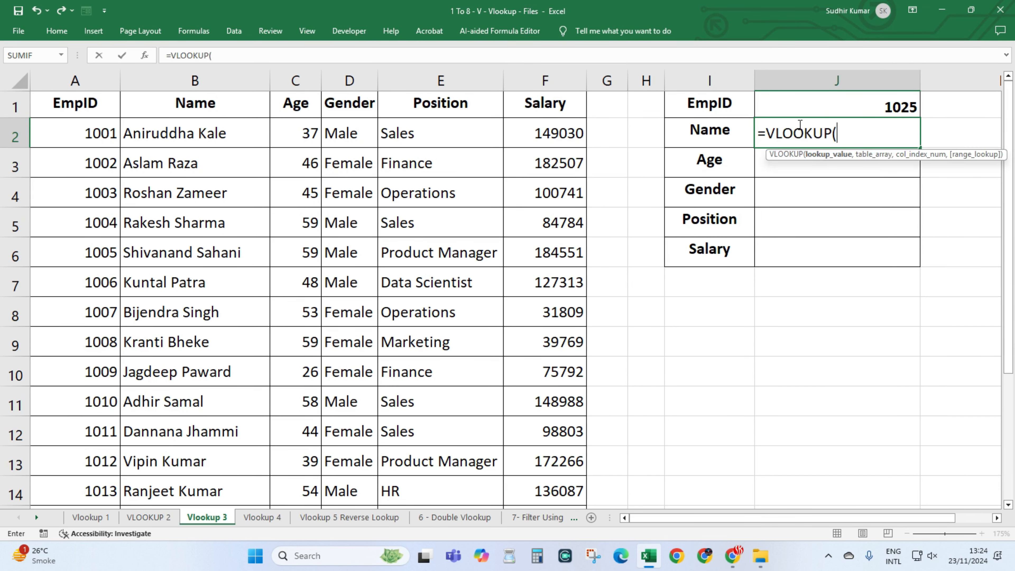
pyautogui.click(820, 103)
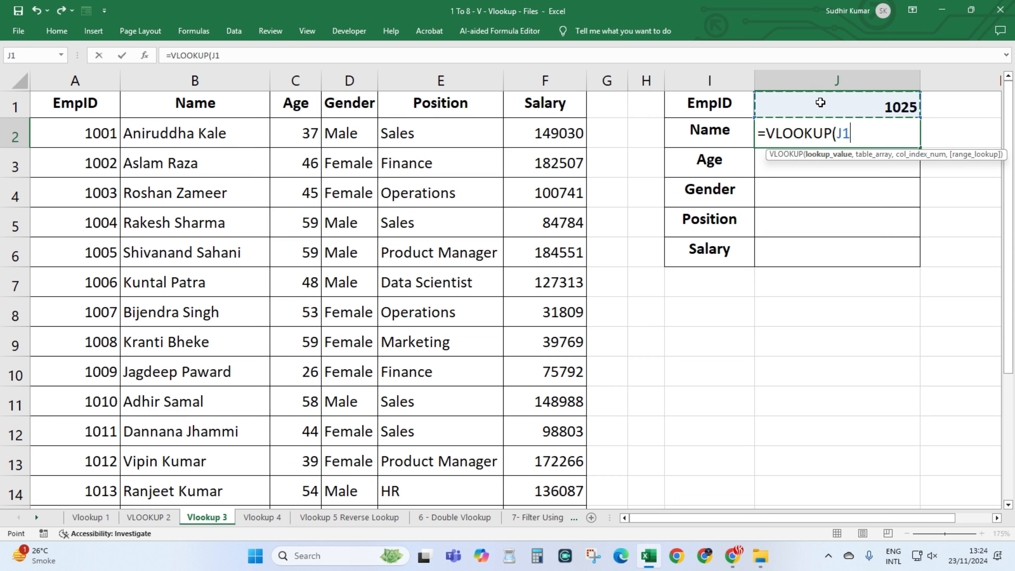
pyautogui.press('F4')
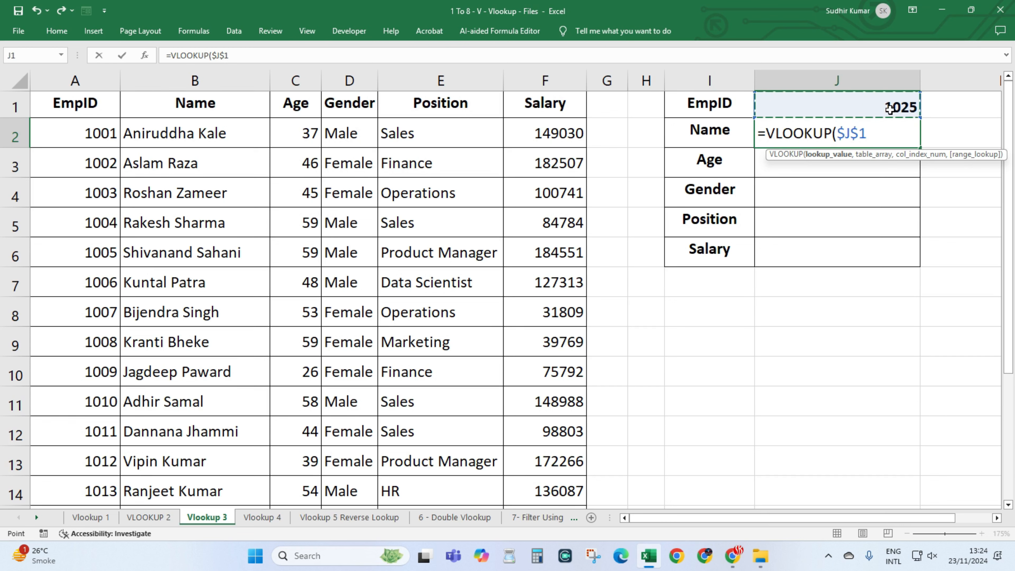
pyautogui.write(',')
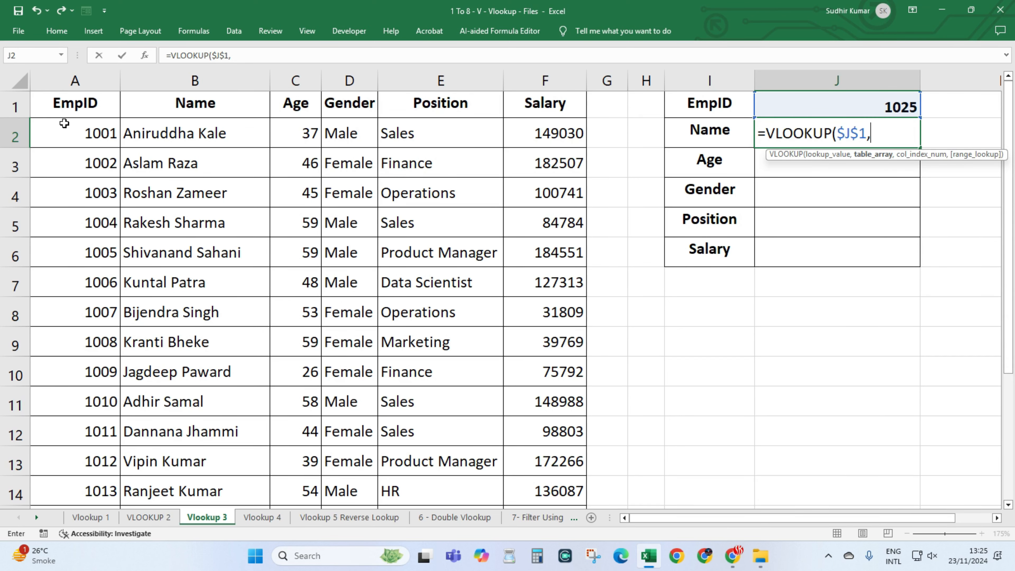
pyautogui.moveTo(64, 124); pyautogui.dragTo(516, 447)
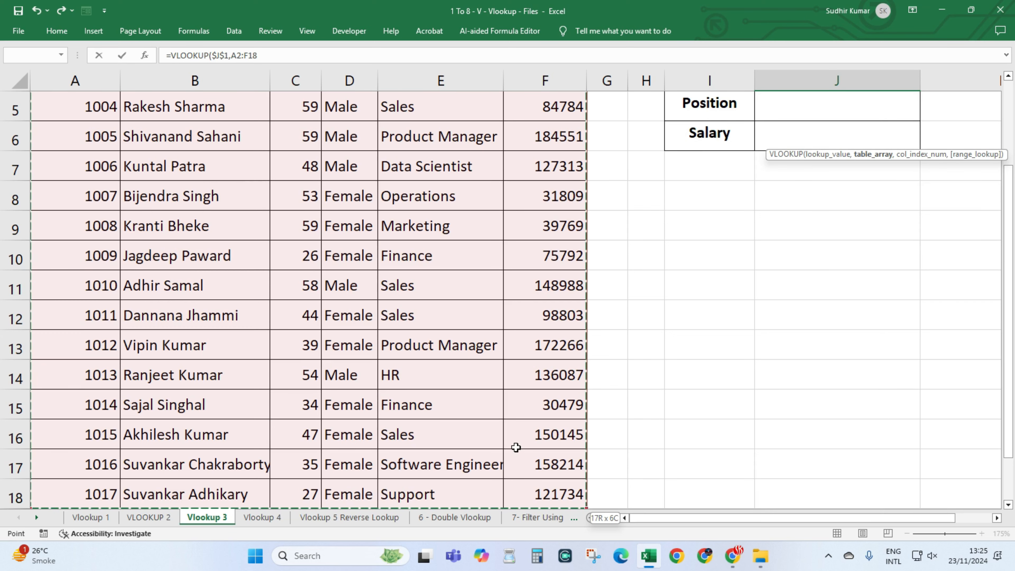
pyautogui.press('F4')
pyautogui.write(',')
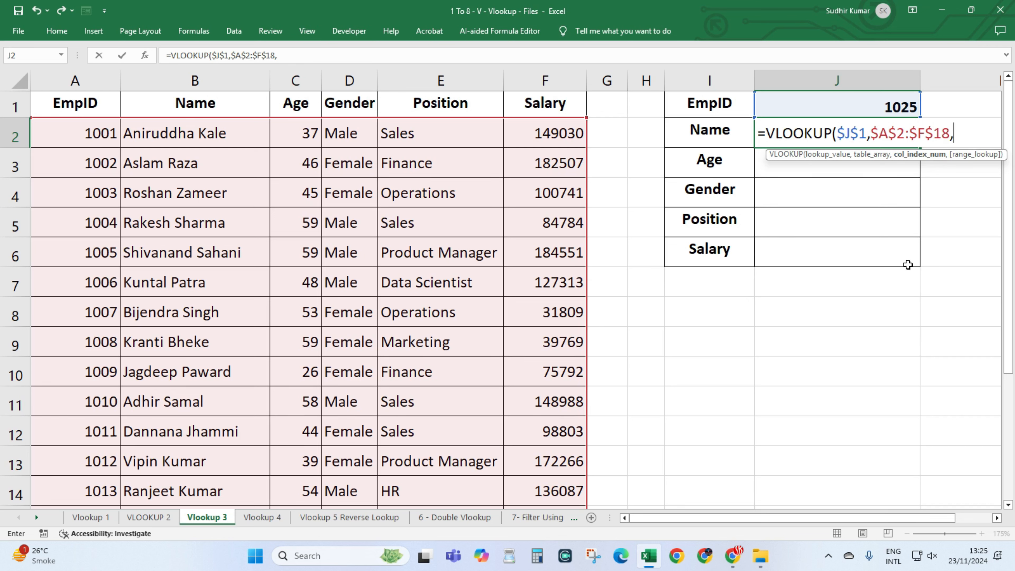
# Step: Complete the J2 formula with ROW(A2) as the column index and 0 for exact match
pyautogui.write('row')
pyautogui.press('Tab')
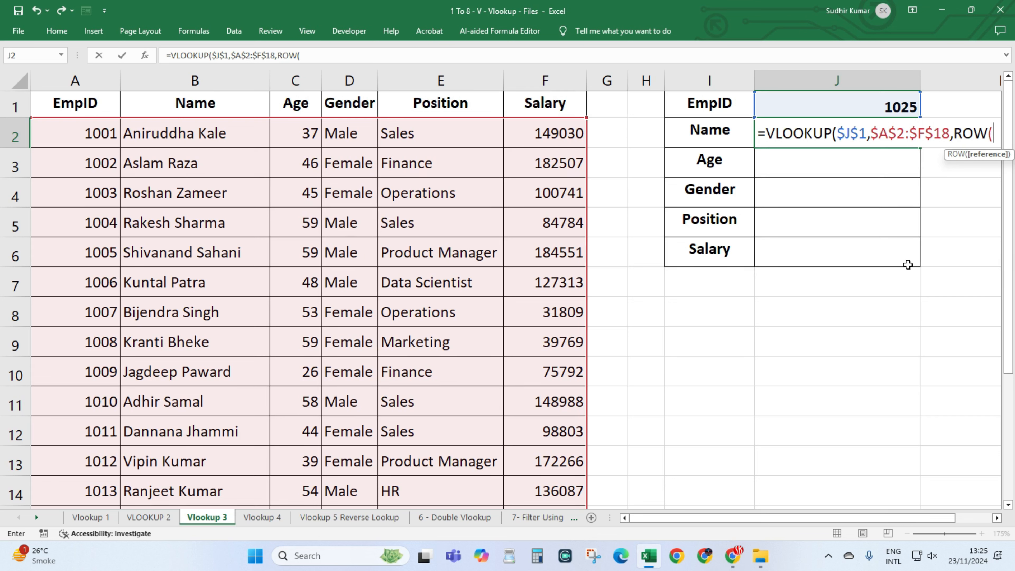
pyautogui.write('a2')
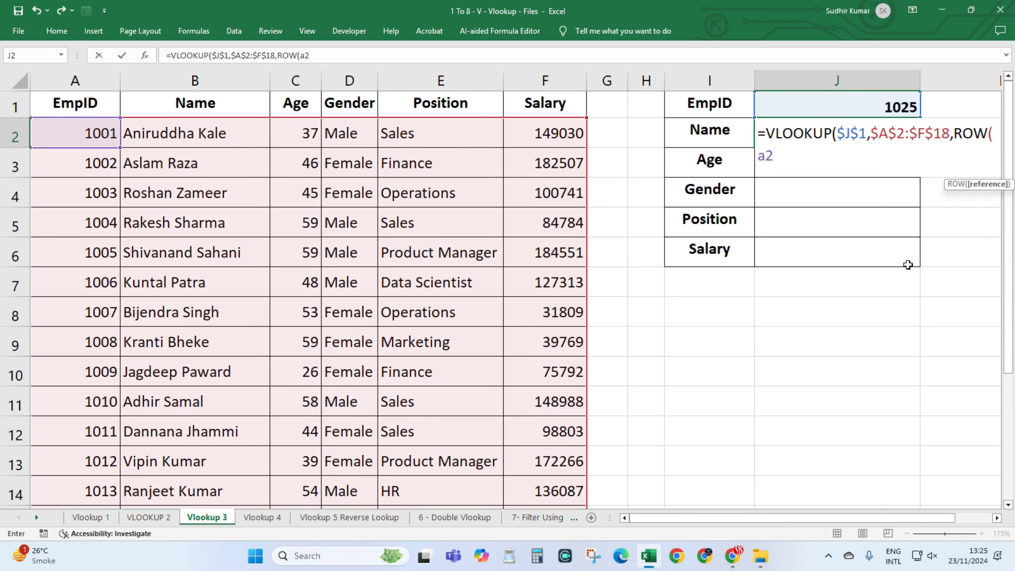
pyautogui.write(')')
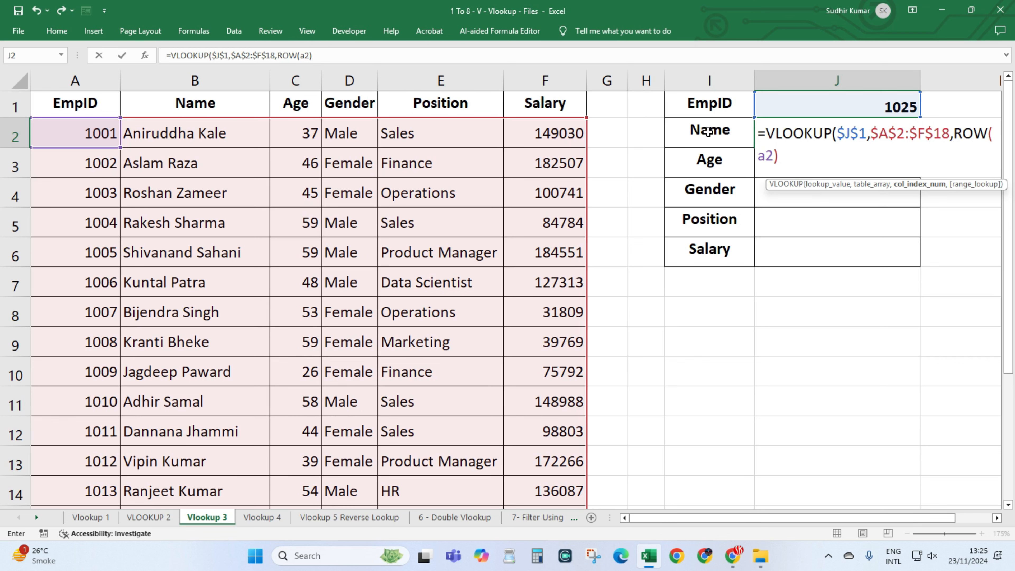
pyautogui.write(',0')
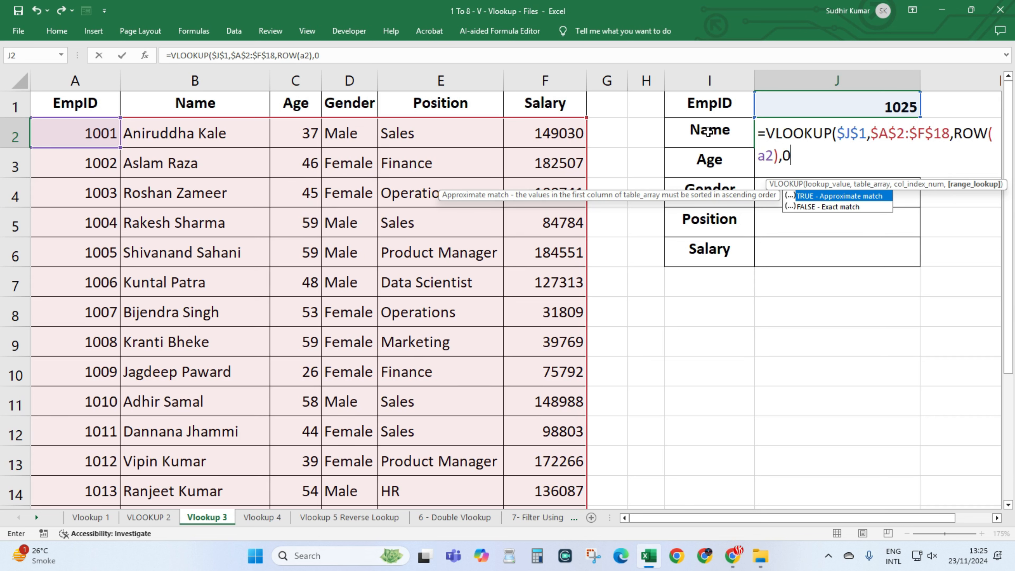
pyautogui.write(')')
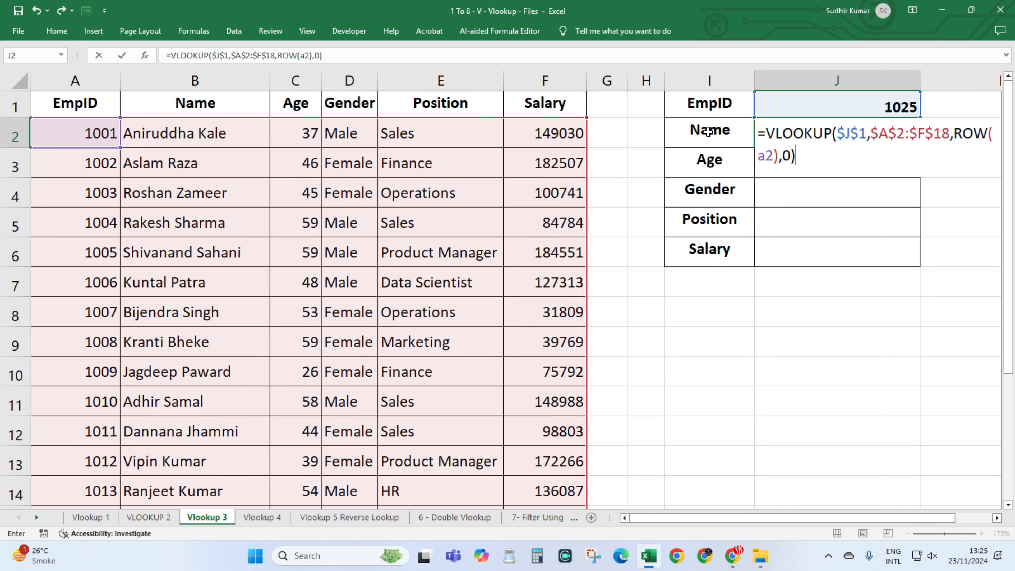
pyautogui.press('Return')
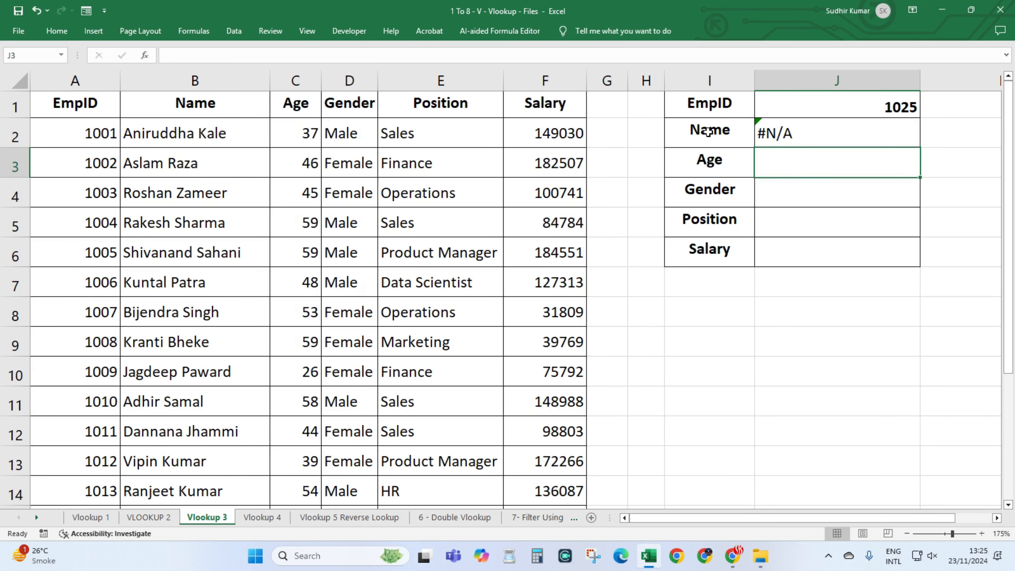
# Step: Replace the lookup EmpID in J1 with the ID listed in A8, and fill the J2 formula down to J6
pyautogui.click(836, 129)
pyautogui.click(883, 105)
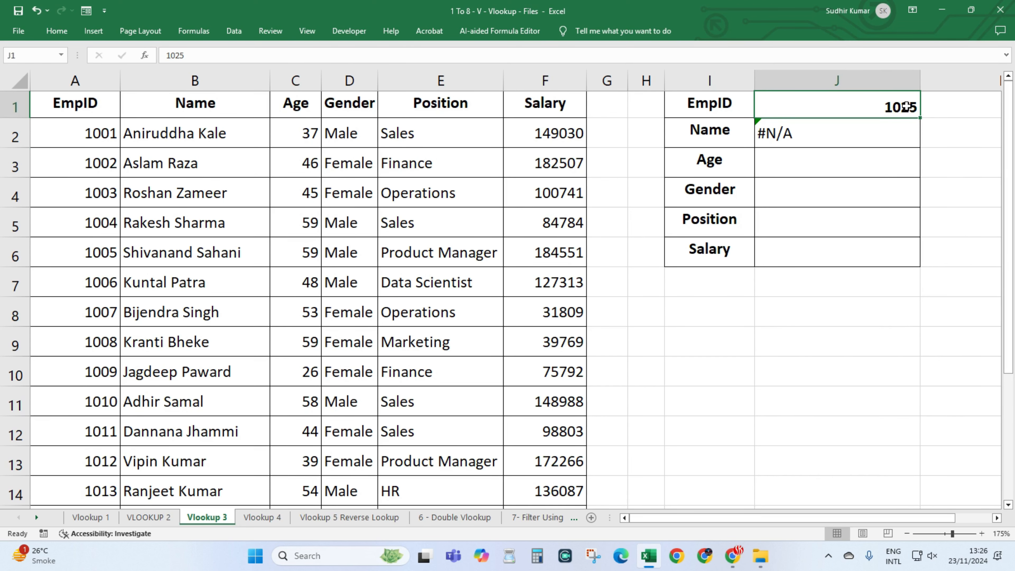
pyautogui.scroll(-3, 144, 391)
pyautogui.scroll(3, 143, 390)
pyautogui.write('1007')
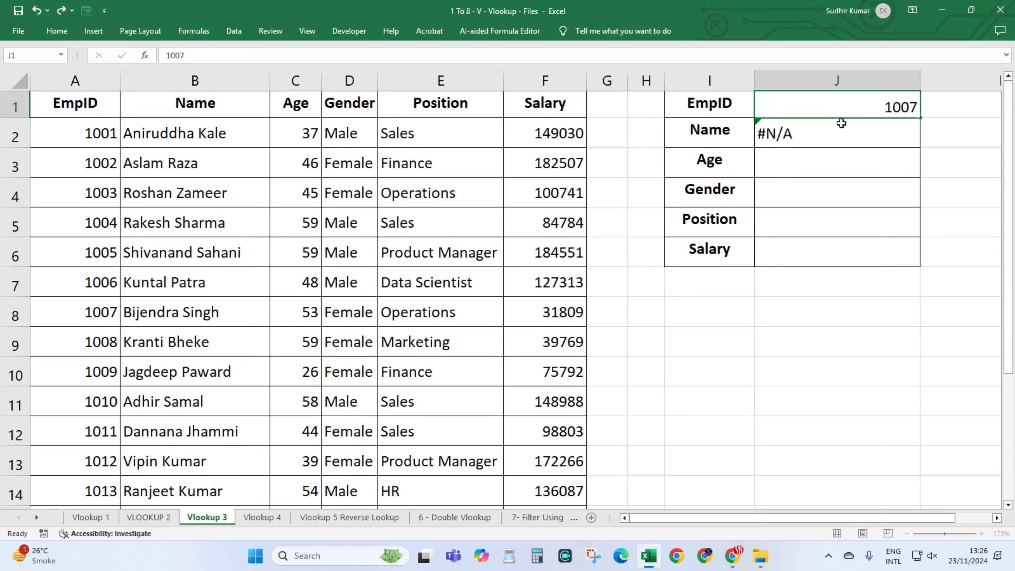
pyautogui.press('Return')
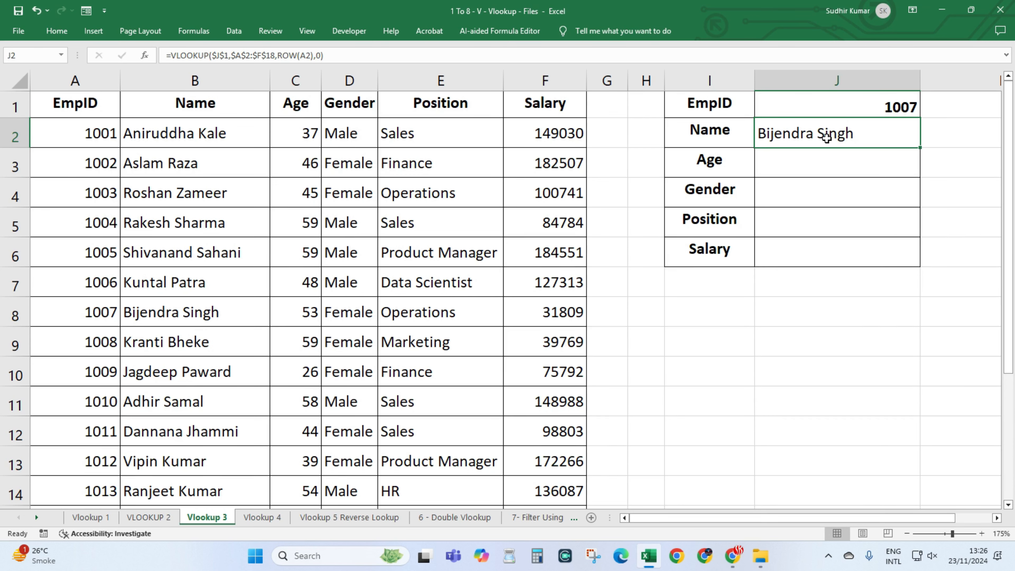
pyautogui.moveTo(920, 149); pyautogui.dragTo(917, 258)
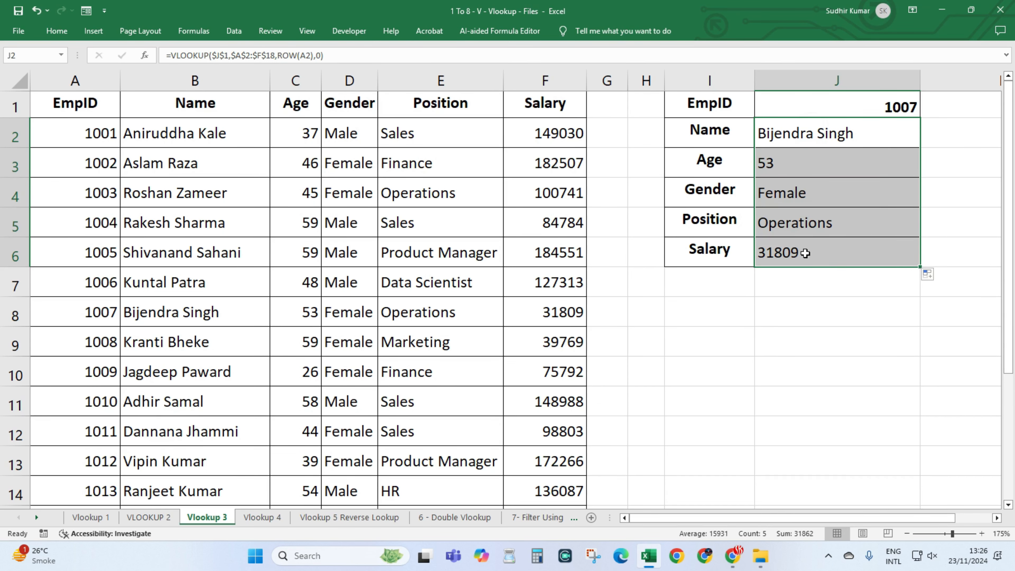
# Step: Change the lookup EmpID in J1 to the ID listed in A3 and check the returned details in J2:J6
pyautogui.click(846, 105)
pyautogui.write('1002')
pyautogui.press('Return')
pyautogui.moveTo(823, 125); pyautogui.dragTo(832, 251)
# Step: Test the lookup by entering an EmpID in J1 that is missing from the employee table
pyautogui.click(869, 97)
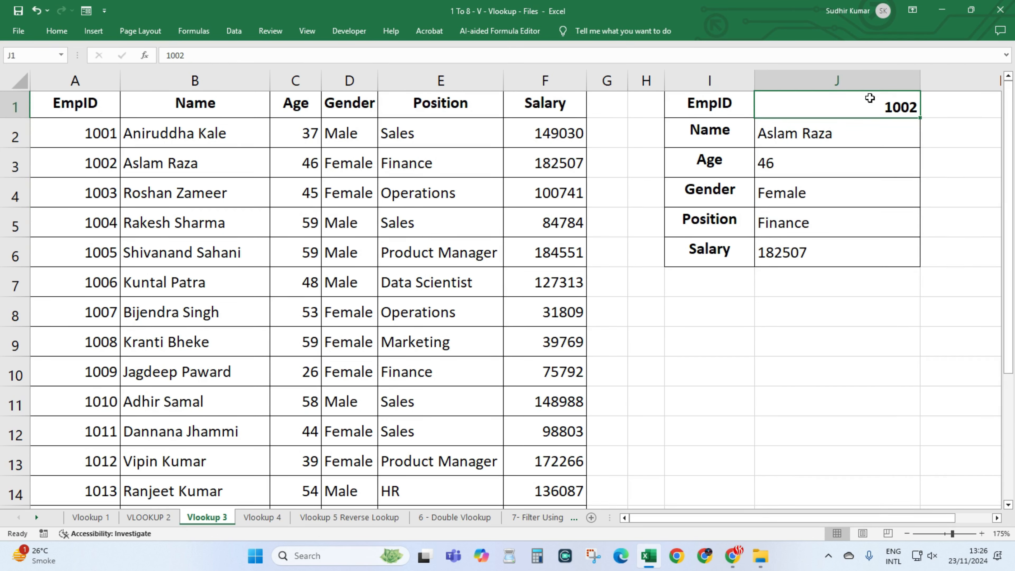
pyautogui.write('1100')
pyautogui.press('Return')
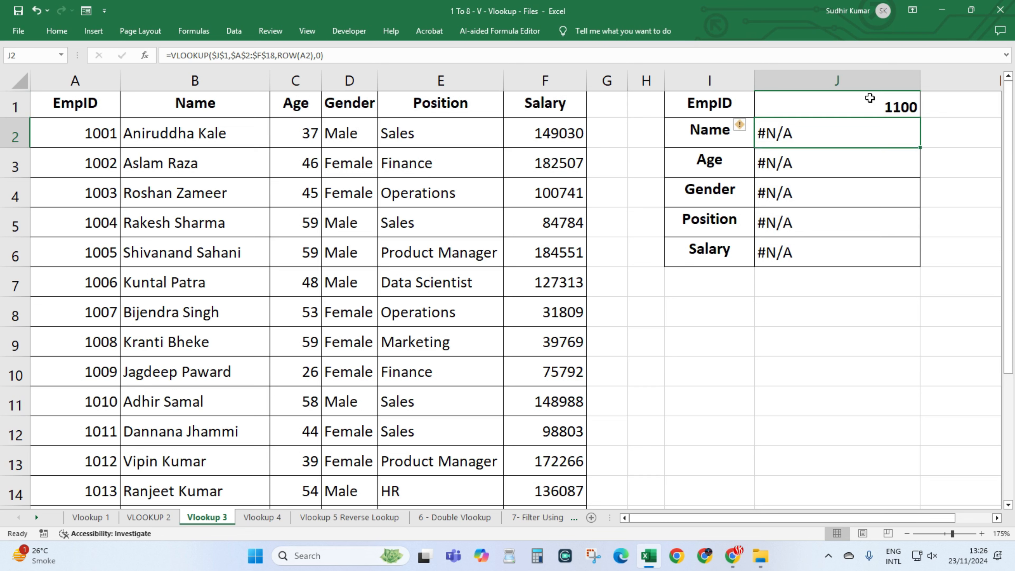
pyautogui.moveTo(848, 139); pyautogui.dragTo(833, 236)
# Step: Wrap the J2 VLOOKUP in IFERROR with "Not Found" as the error value, and fill the formula down to J6
pyautogui.click(818, 129)
pyautogui.doubleClick(800, 136)
pyautogui.click(767, 135)
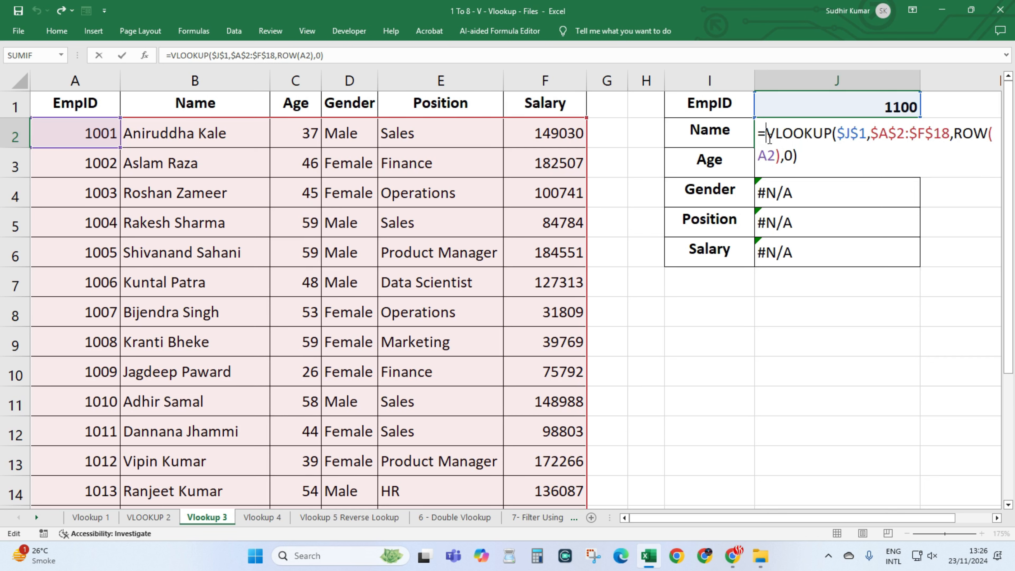
pyautogui.write('IFERROR(')
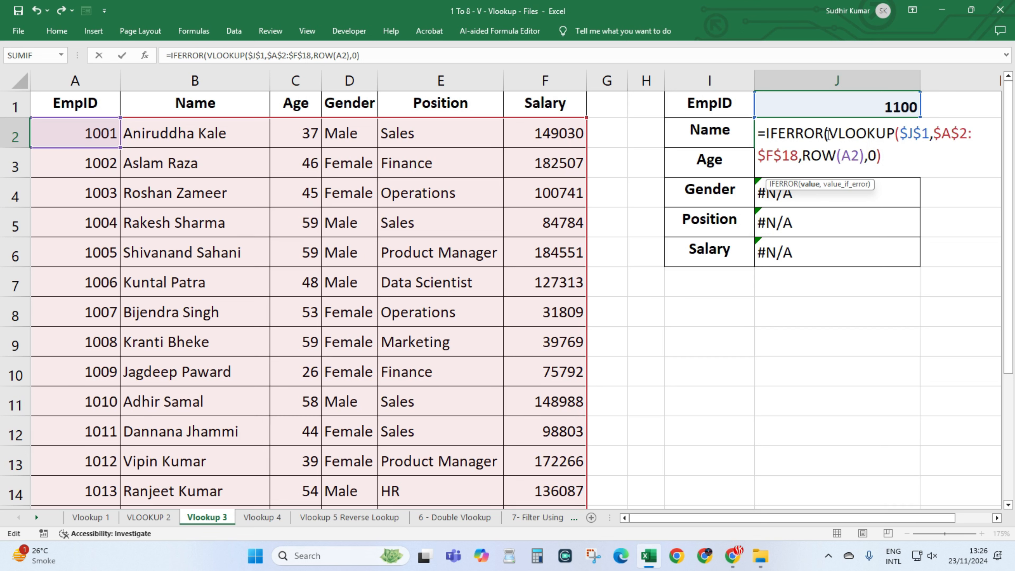
pyautogui.click(893, 157)
pyautogui.write(',')
pyautogui.write('"Not F ')
pyautogui.write('und"')
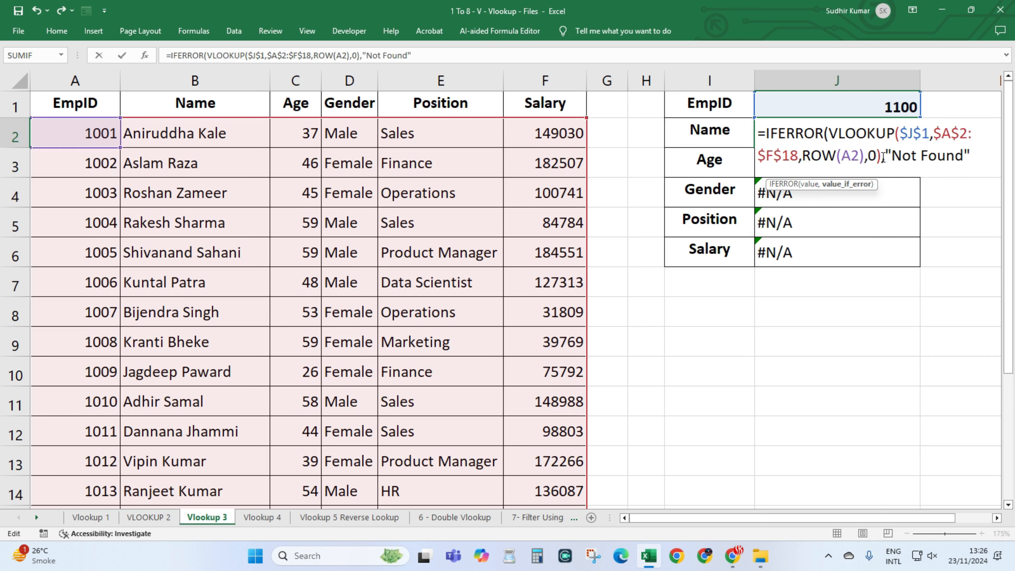
pyautogui.write(')')
pyautogui.press('Return')
pyautogui.click(884, 133)
pyautogui.moveTo(920, 147); pyautogui.dragTo(916, 254)
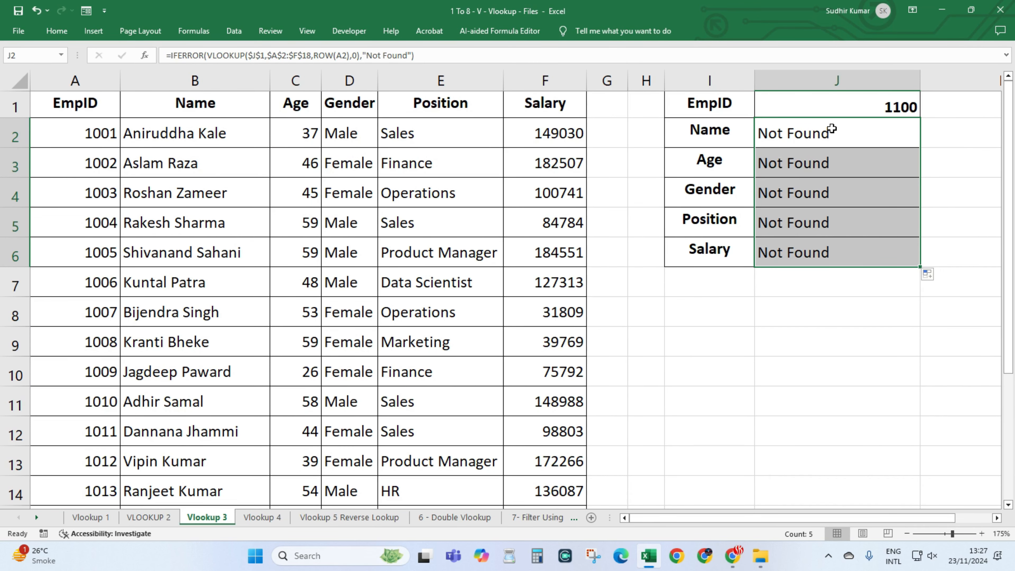
# Step: Test the IFERROR lookup by setting J1 to the EmpID listed in A4 and to another one absent from the table
pyautogui.click(840, 105)
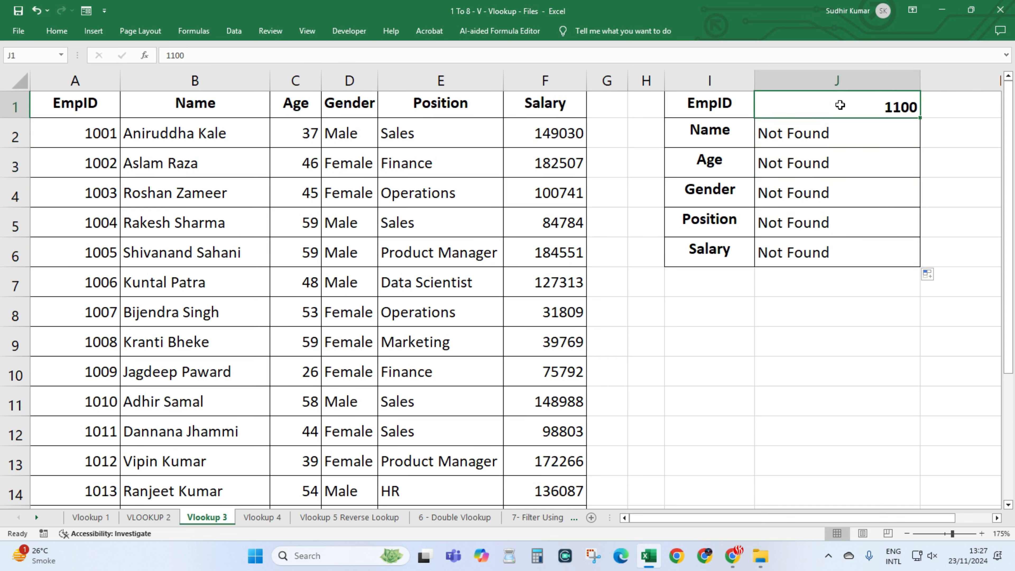
pyautogui.write('1003')
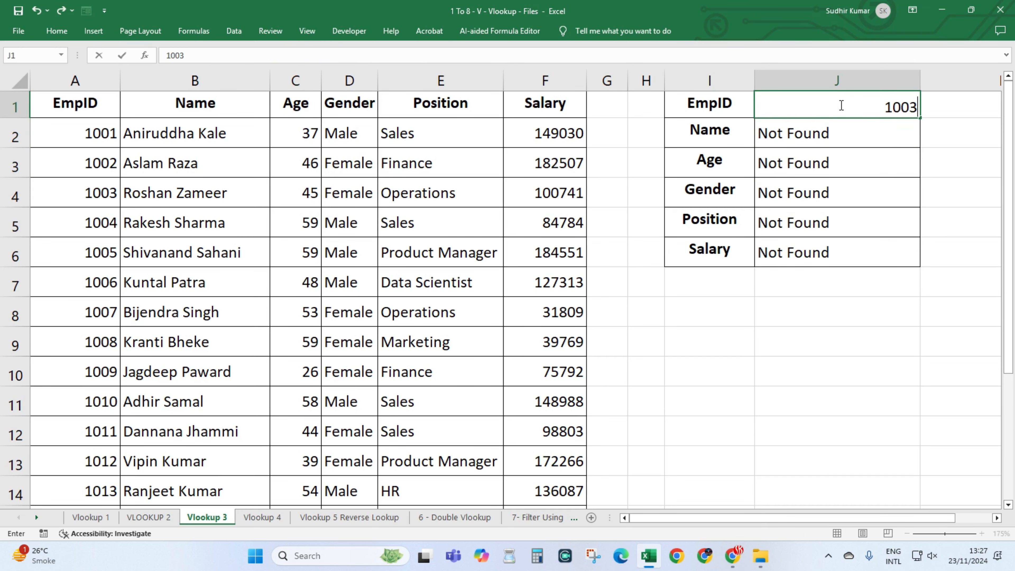
pyautogui.press('Return')
pyautogui.click(841, 105)
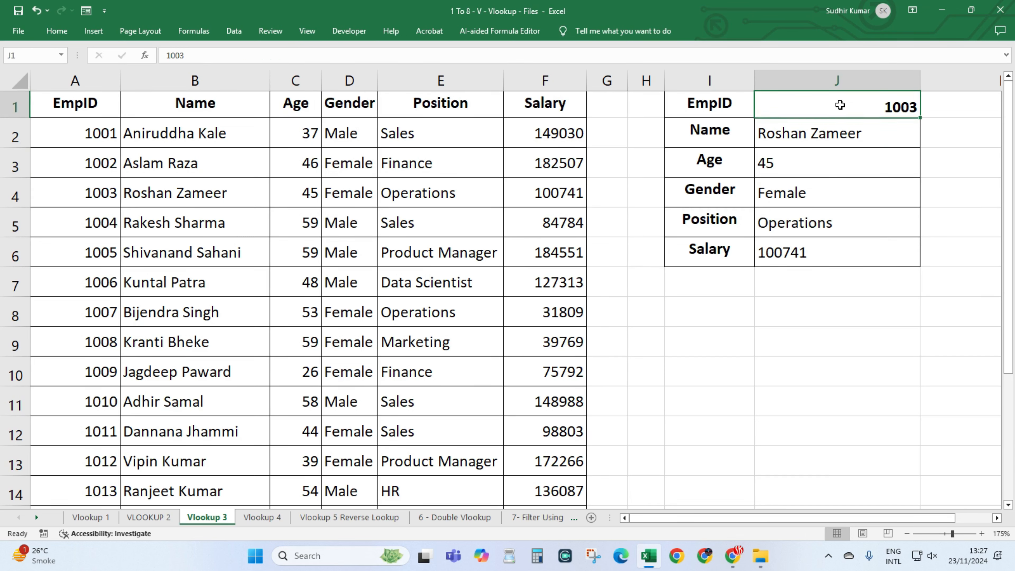
pyautogui.write('1201')
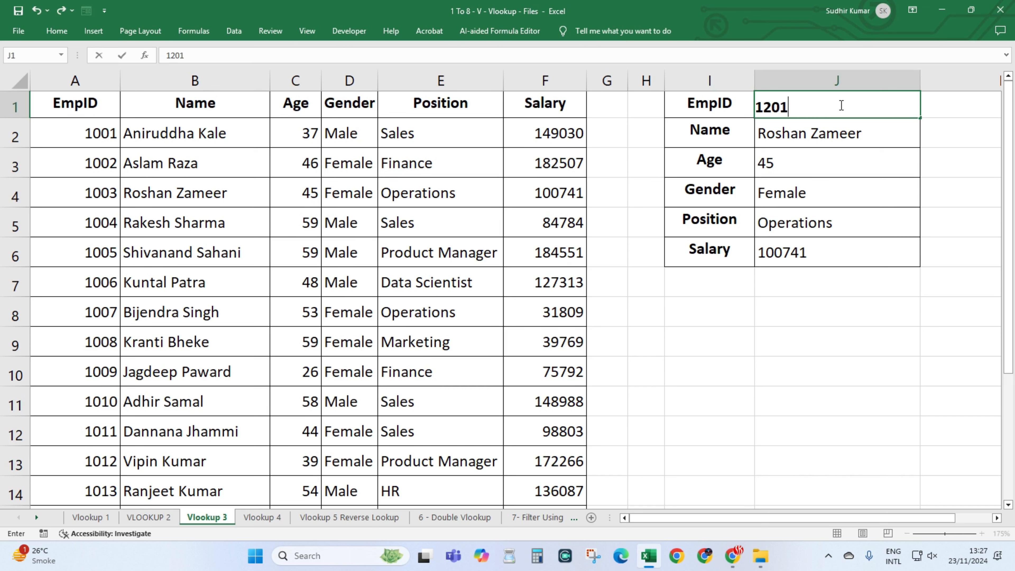
pyautogui.press('Return')
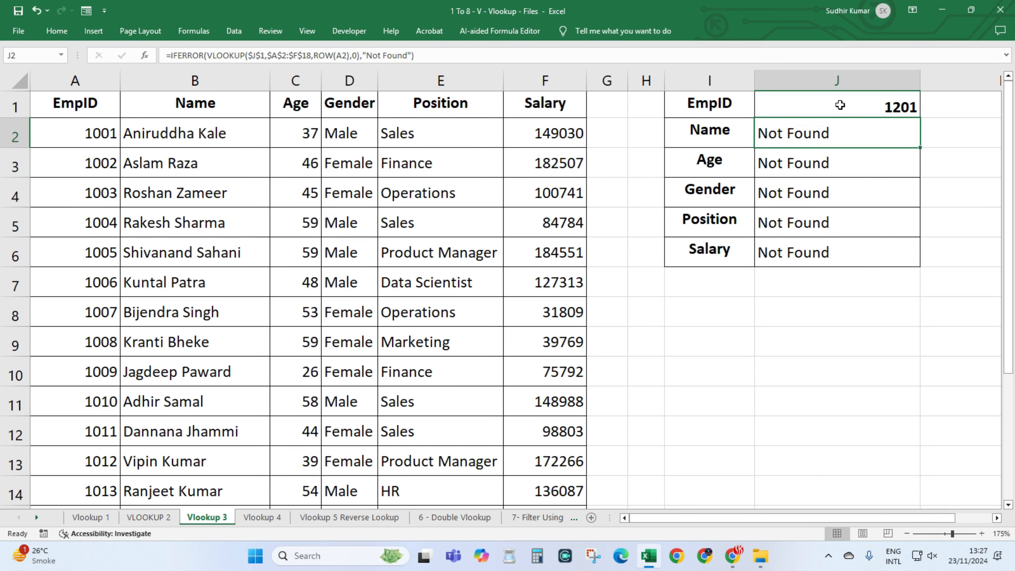